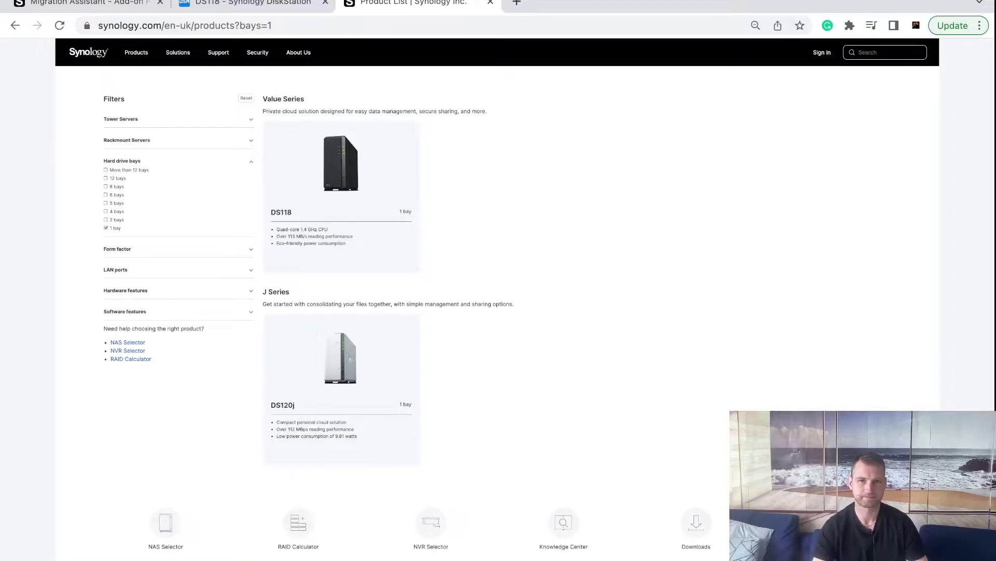
Switch to the DiskStation's Configuration Backup page in Control Panel.
key(ctrl+shift+Tab)
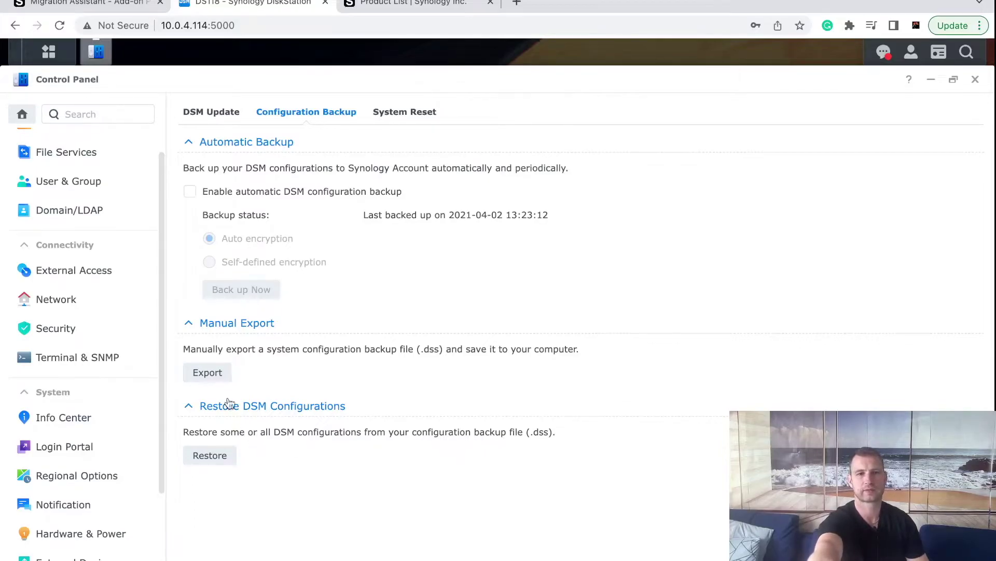
Export a manual DSM configuration backup, confirming the listed configurations.
click(212, 374)
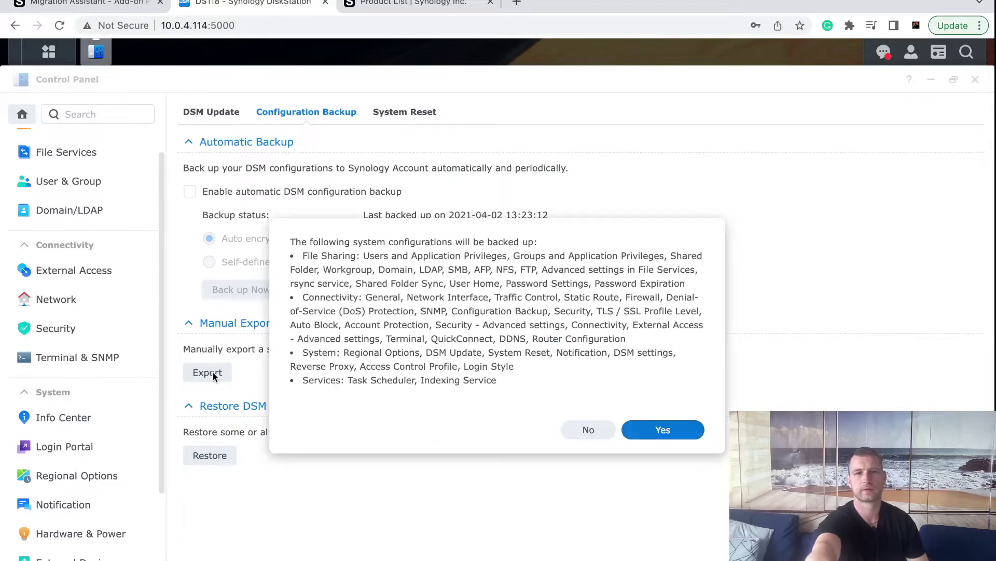
click(659, 436)
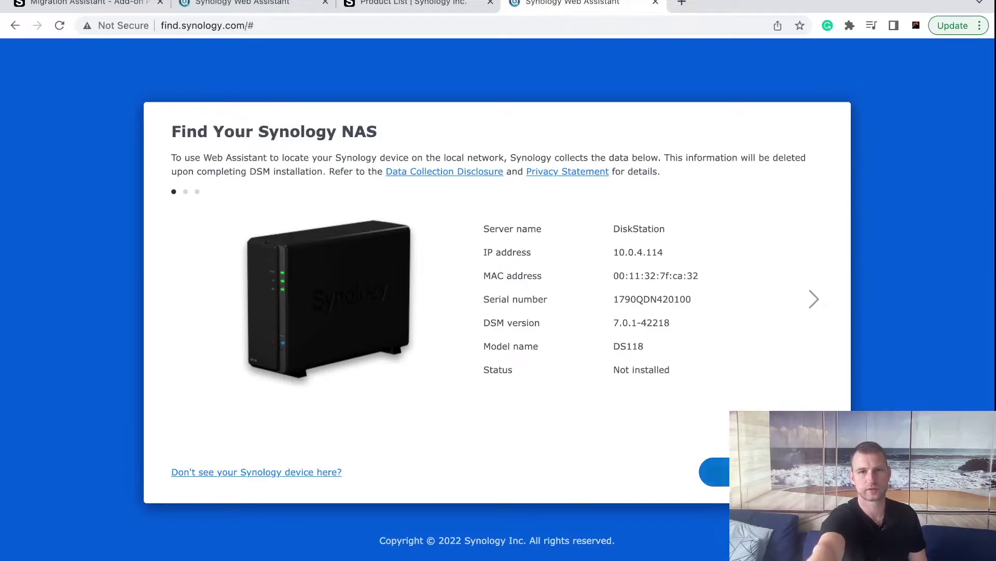
Connect to the found DS118, agree to the EULA and start installing DiskStation Manager.
click(719, 472)
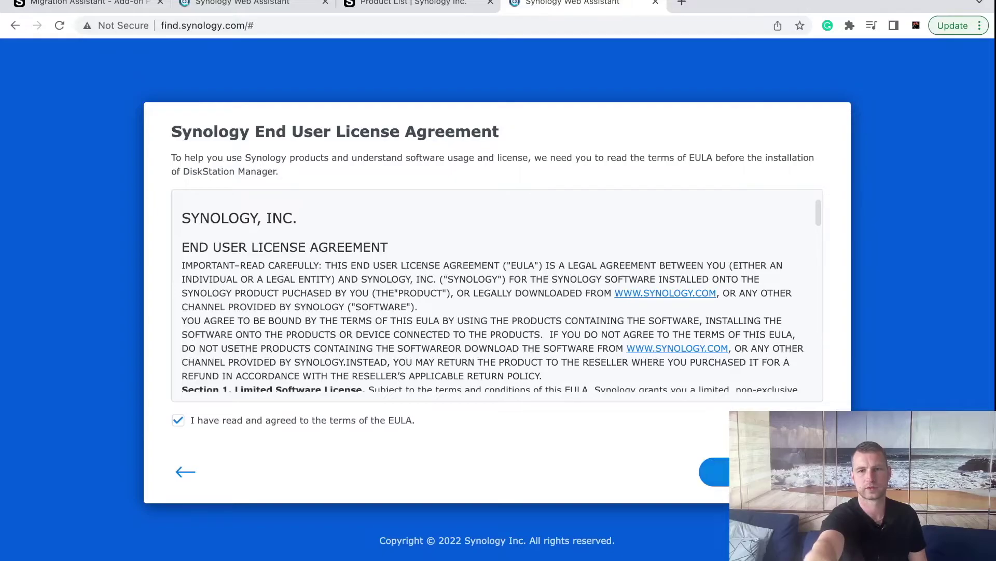
click(715, 472)
click(715, 472)
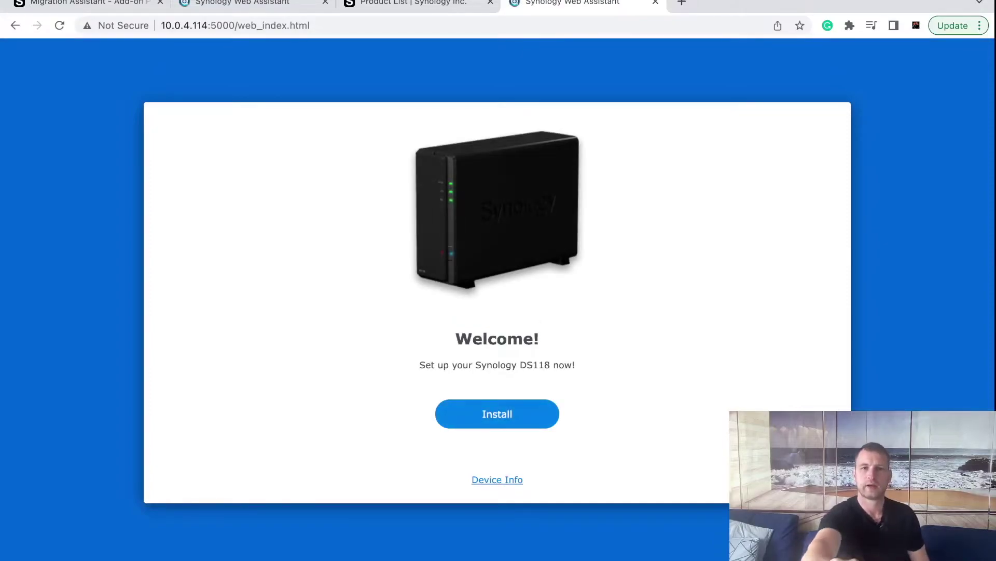
click(486, 416)
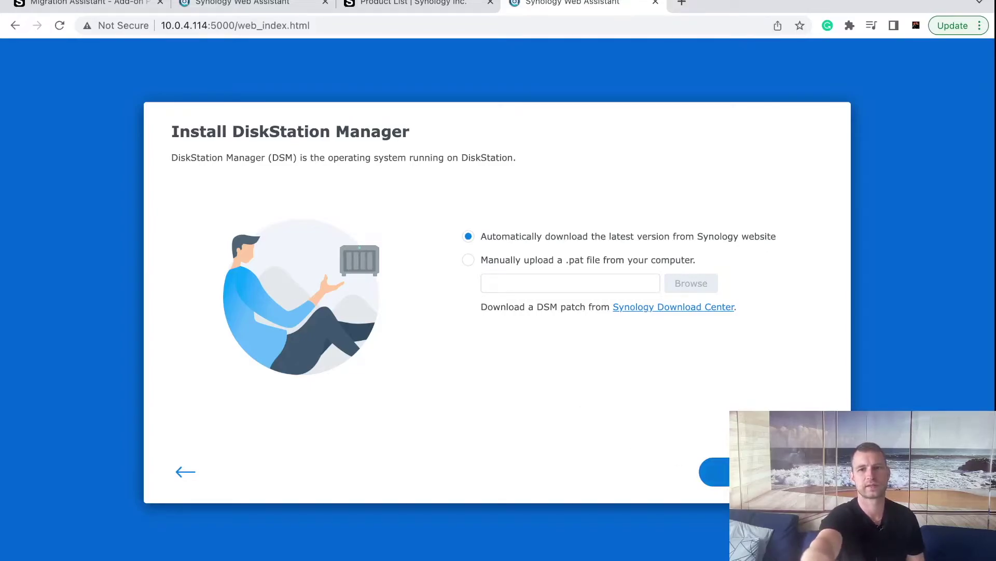
Install the auto-downloaded latest DSM, approving deletion of drive data, then connect to the ready DS118.
click(716, 471)
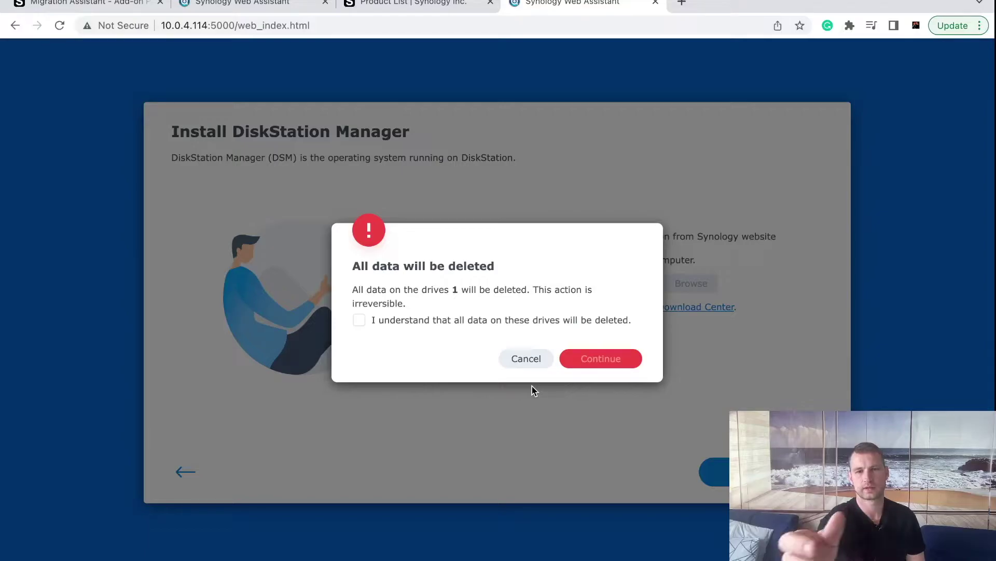
click(431, 317)
click(607, 358)
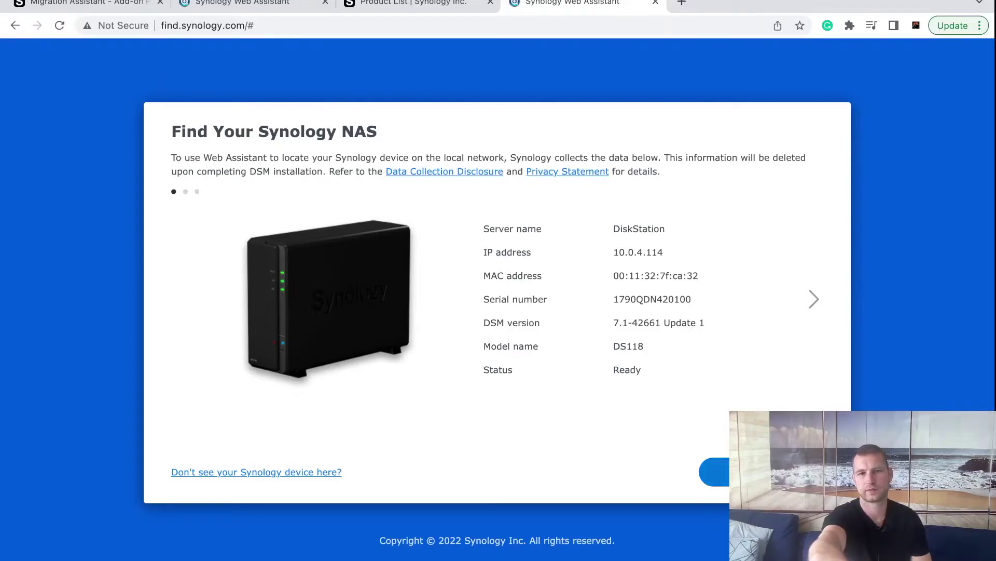
click(715, 472)
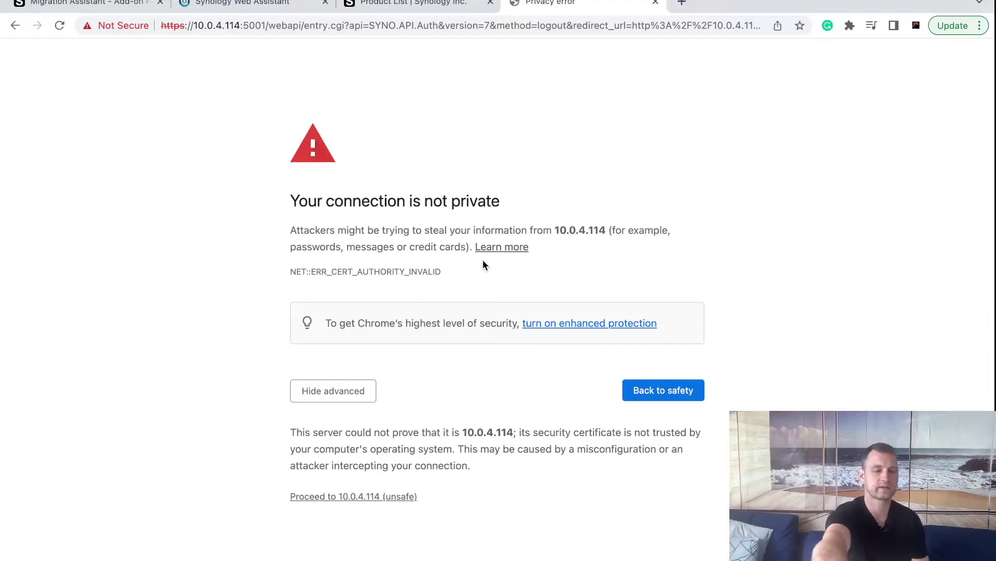
Collapse the advanced details of the 10.0.4.114 privacy warning.
click(330, 395)
Proceed to 10.0.4.114 despite the untrusted certificate warning.
click(330, 395)
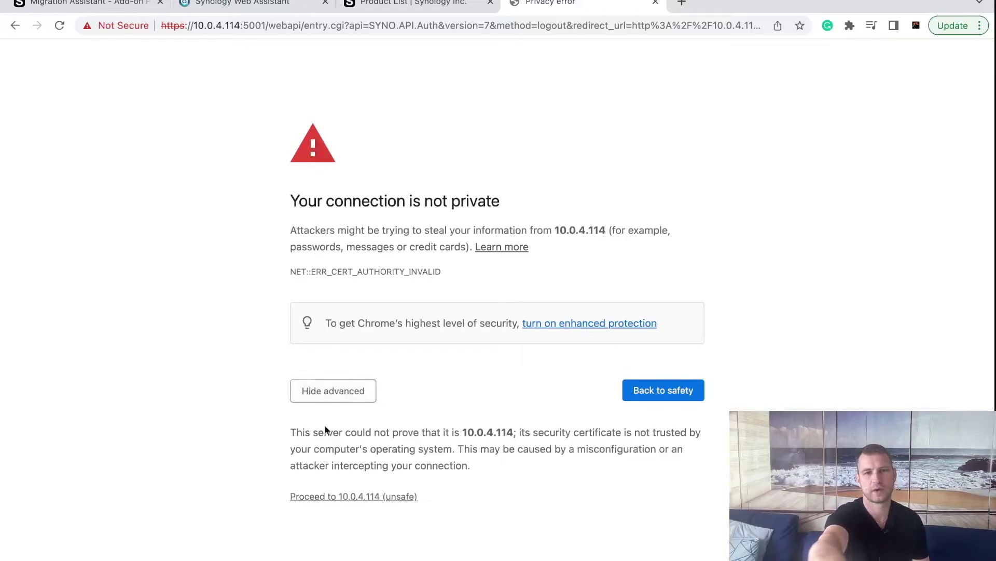
click(357, 497)
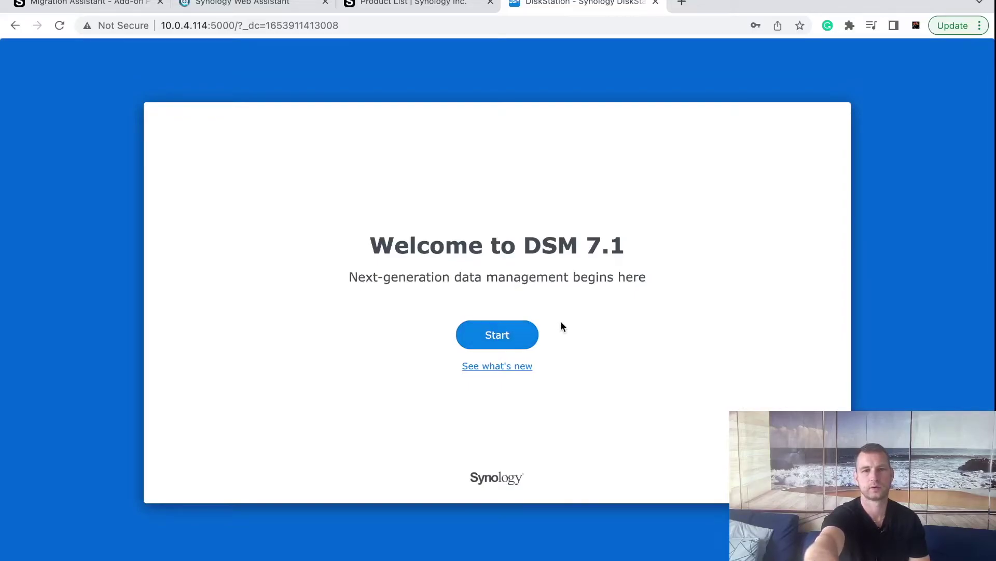
Begin first-time setup and name the DiskStation bracknell.
click(497, 335)
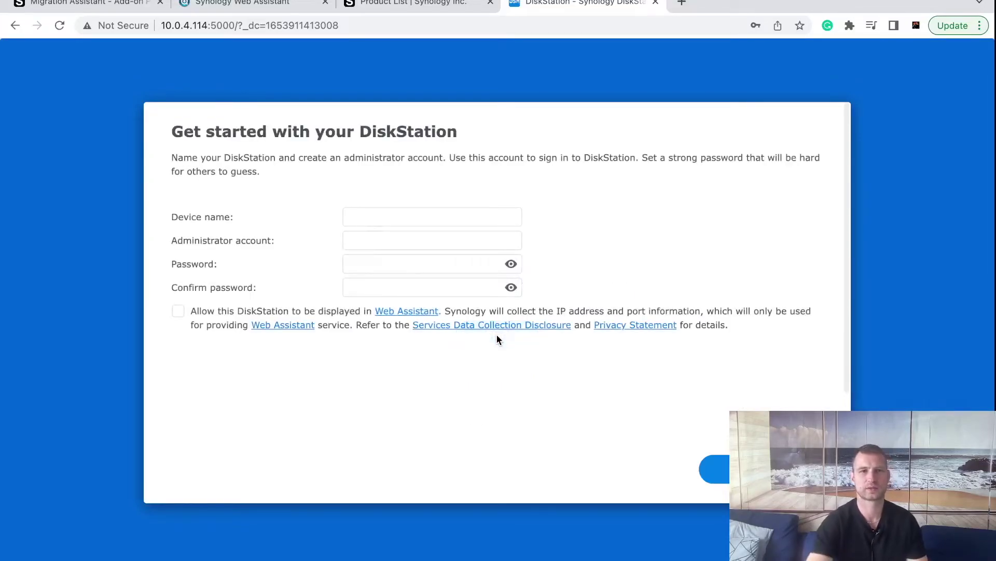
click(412, 215)
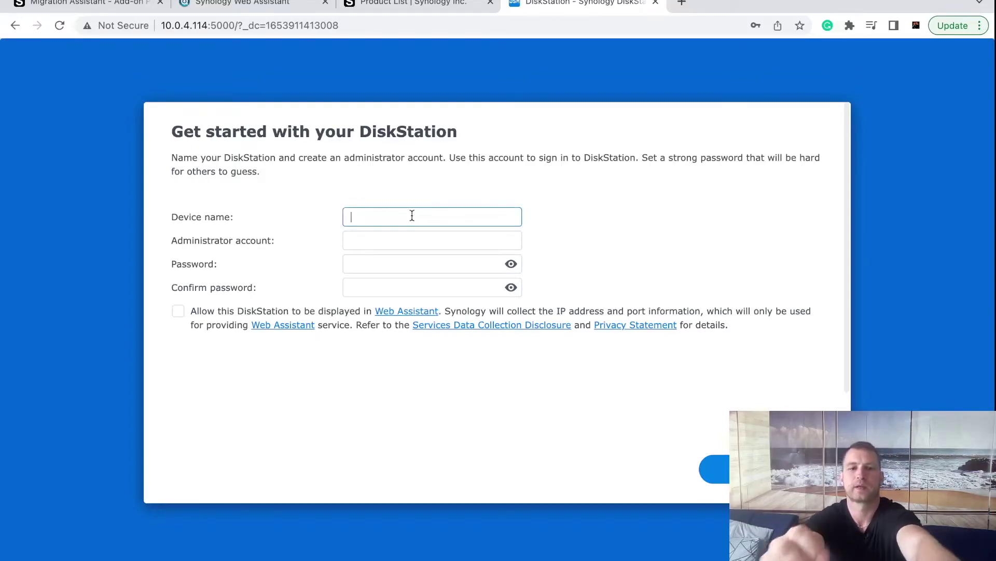
text(ed)
key(Tab)
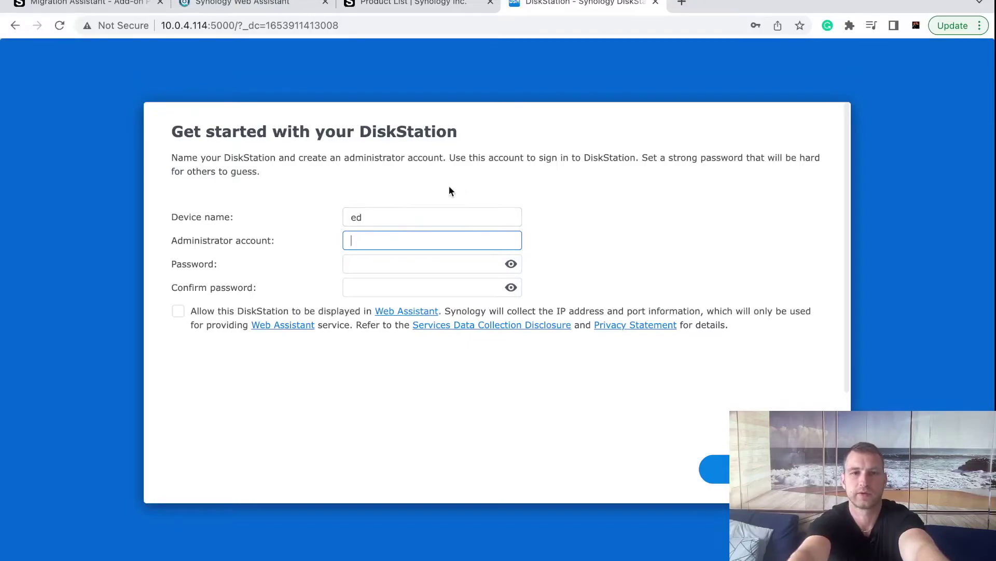
drag(396, 216, 292, 219)
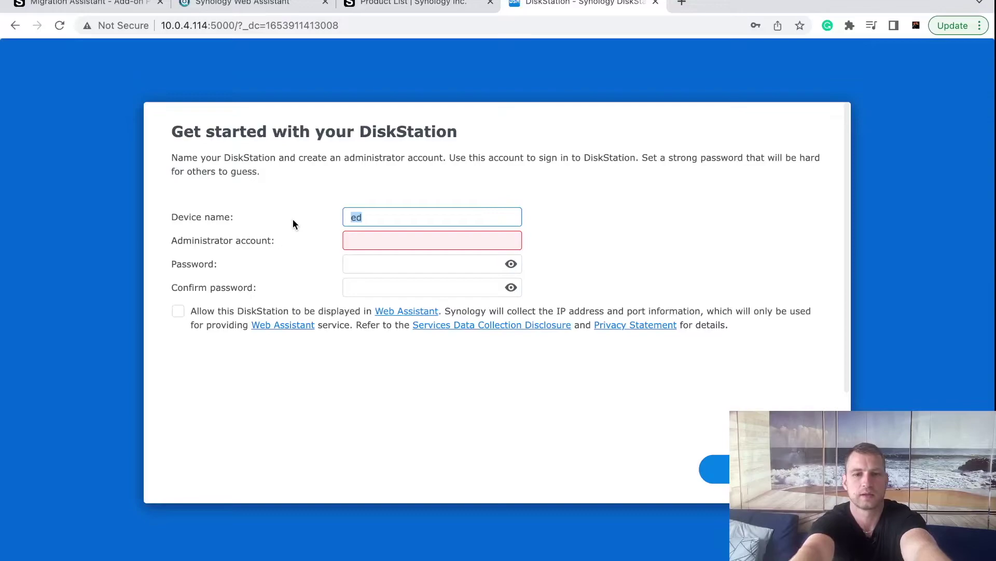
text(brace)
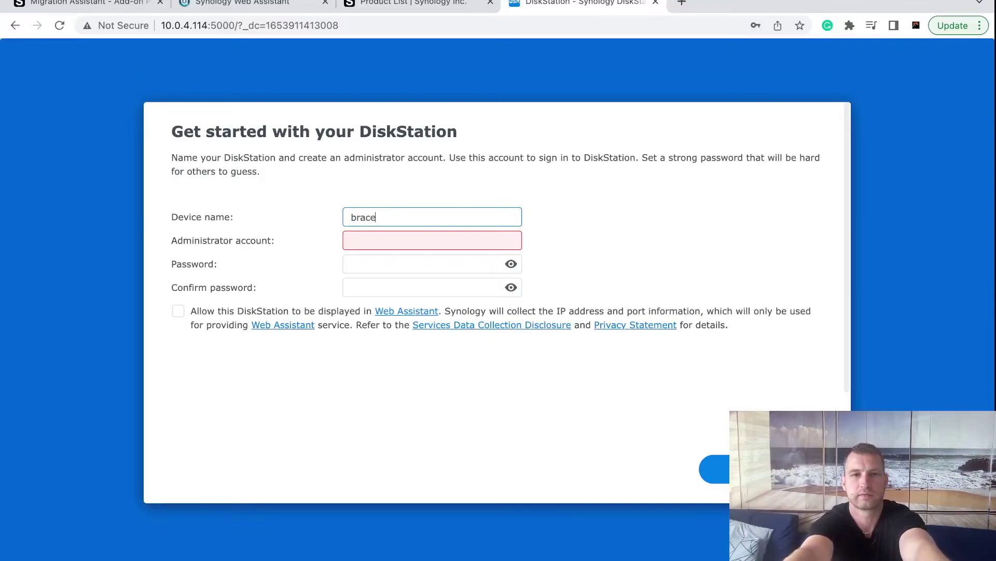
key(BackSpace)
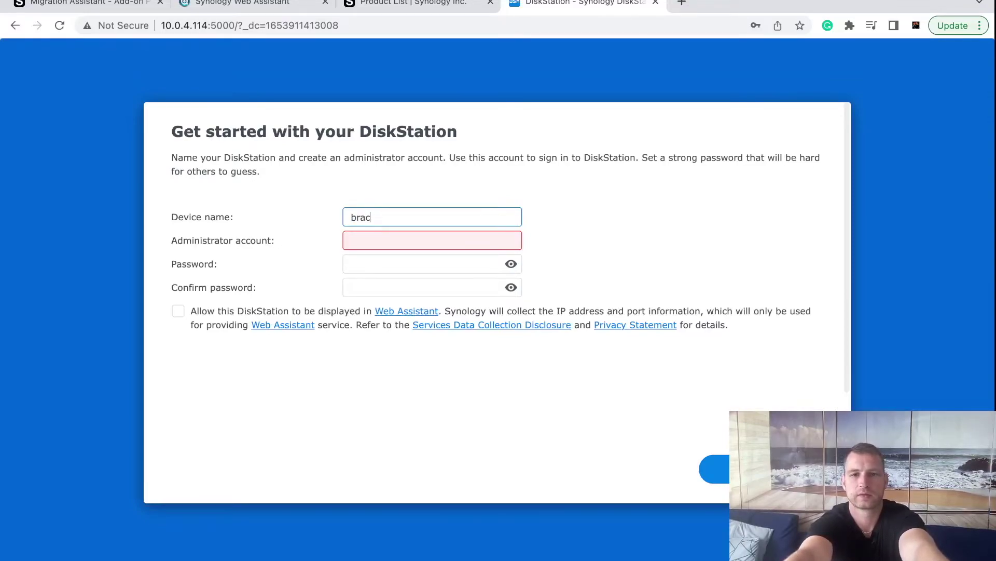
text(knell)
Enter the administrator account and password, allow display in Web Assistant, and submit.
click(432, 240)
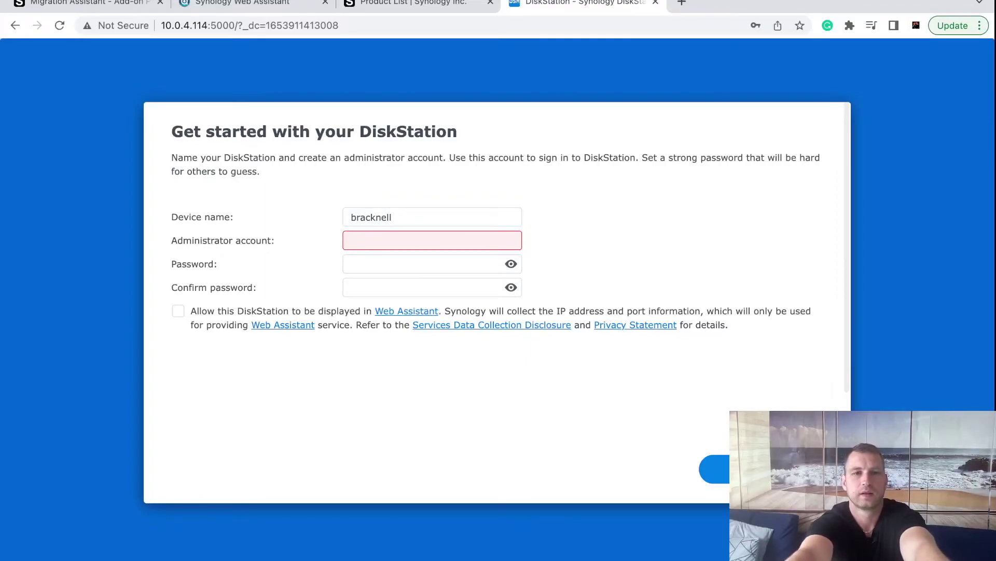
text(ed)
key(Tab)
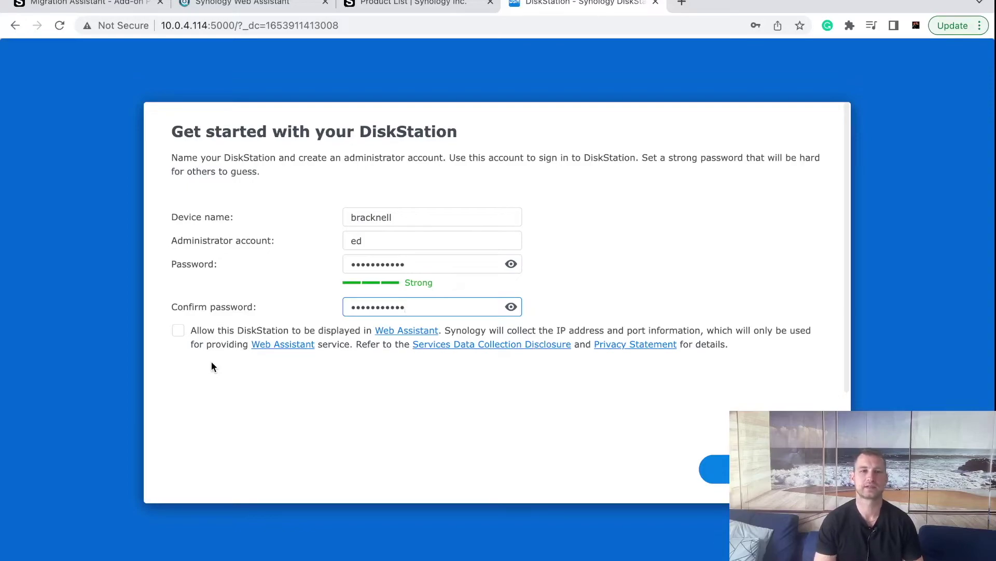
click(182, 331)
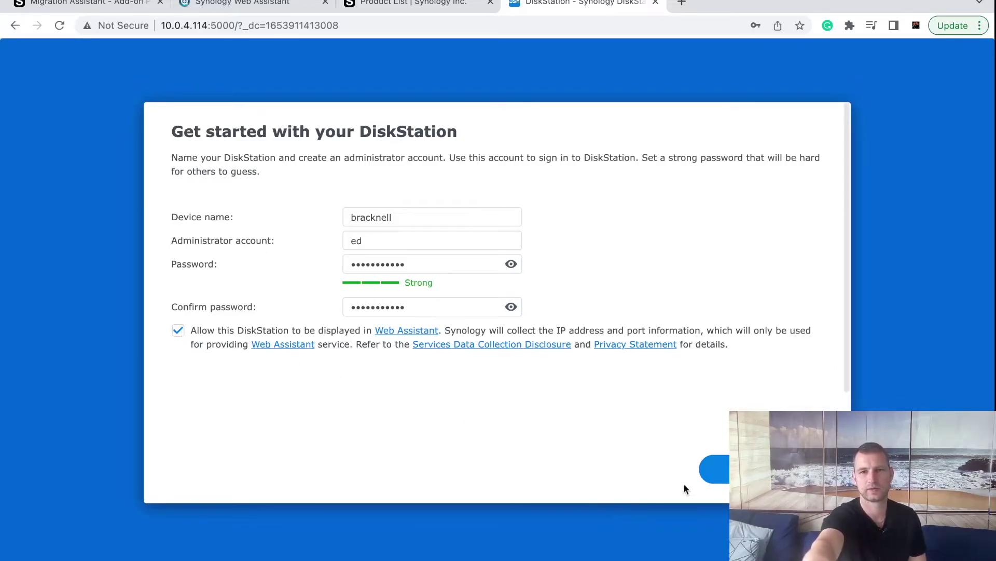
click(719, 469)
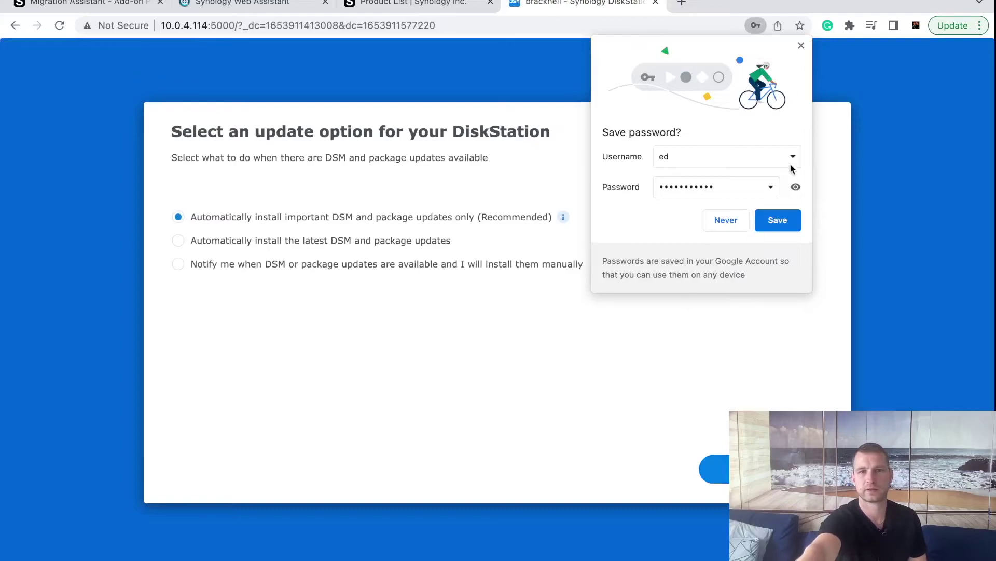
Dismiss the save-password bubble and keep automatic important DSM and package updates only.
click(802, 46)
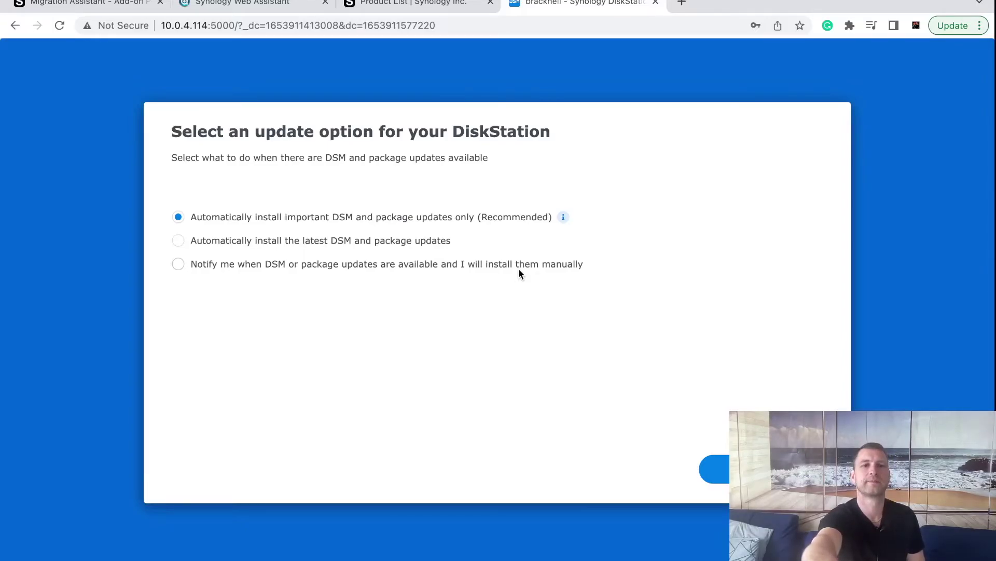
click(740, 469)
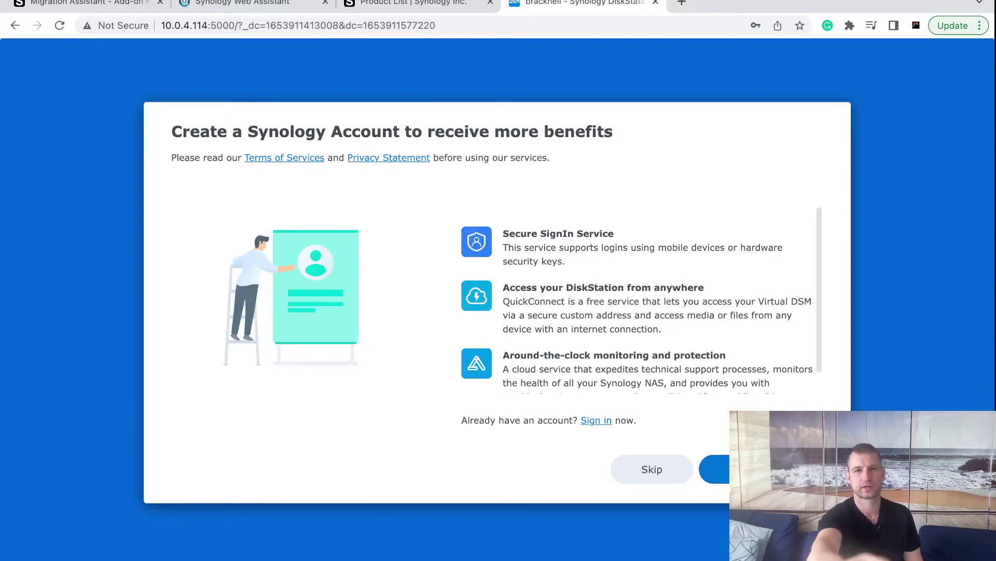
Skip Synology Account creation and confirm with Skip Anyway.
click(663, 474)
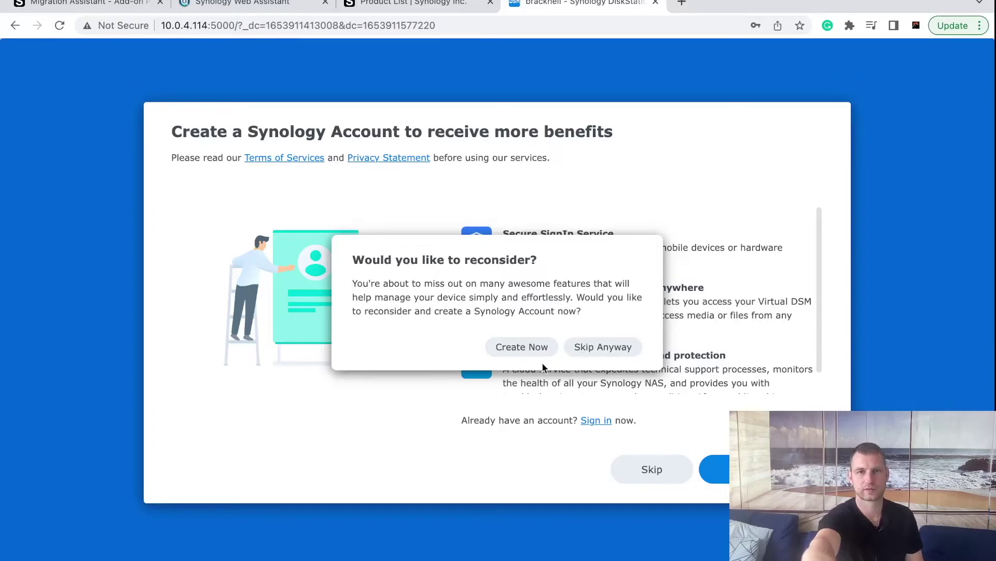
click(590, 349)
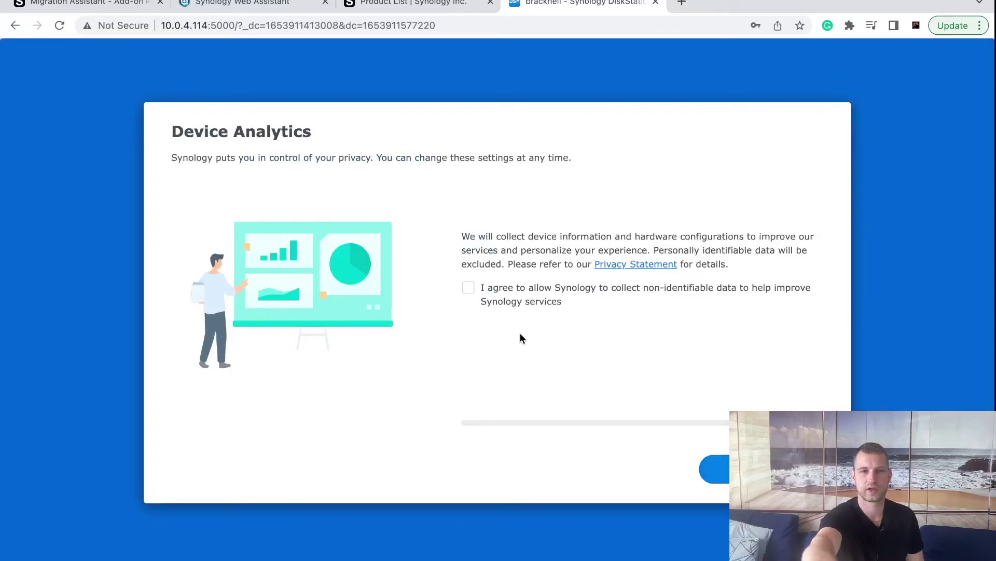
Finish setup without sharing device analytics and open File Station.
click(720, 457)
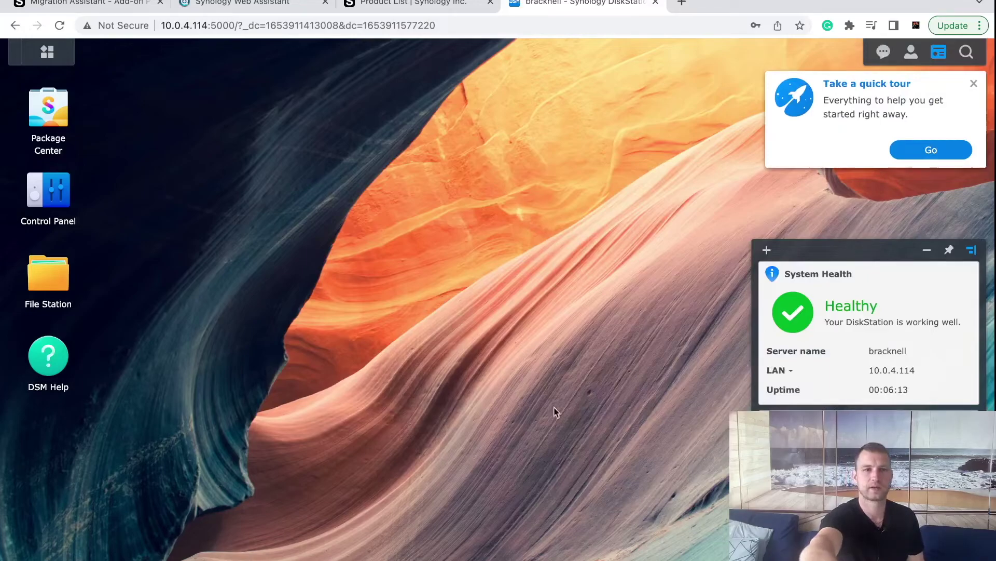
click(51, 282)
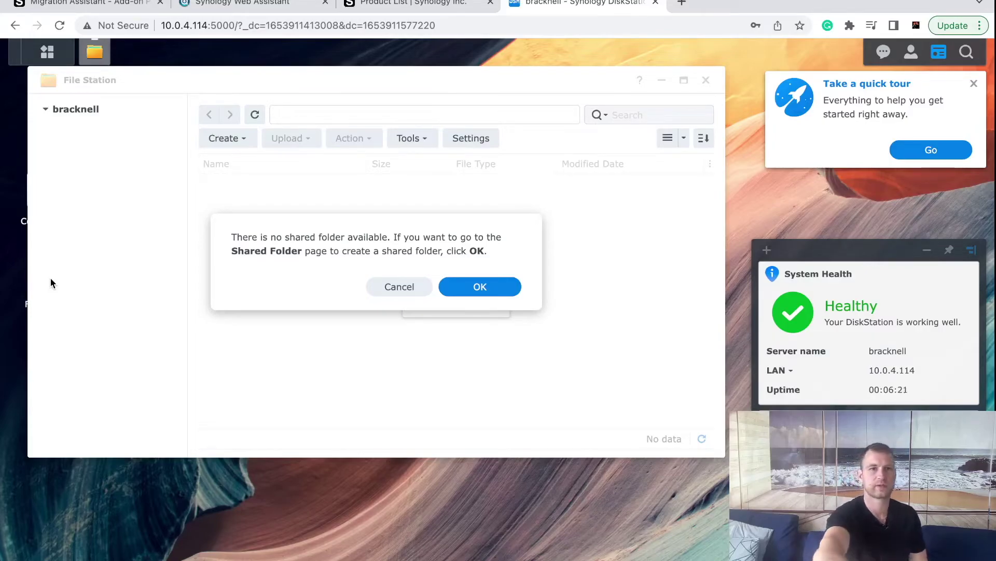
Acknowledge the no-shared-folder prompt with OK.
click(454, 289)
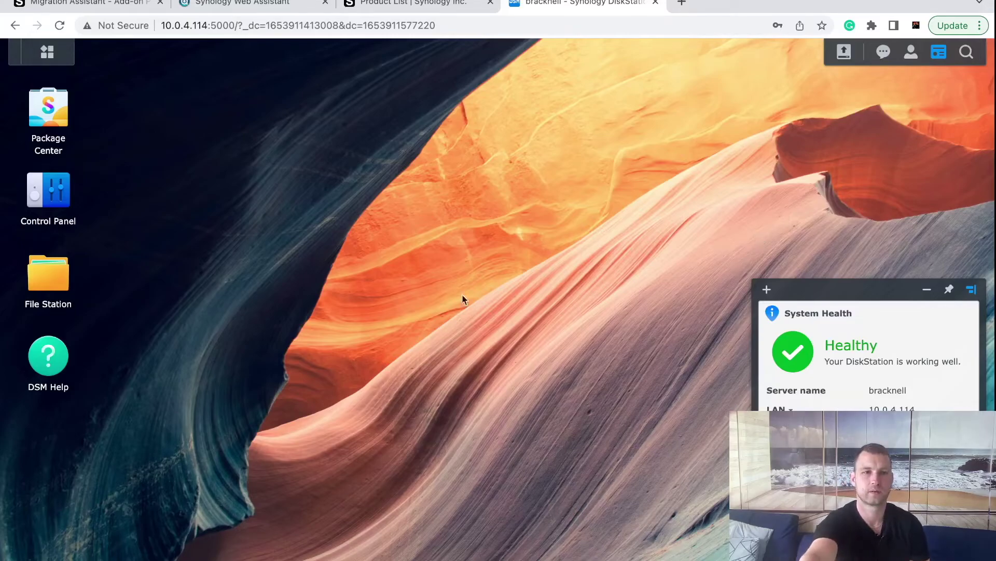
Open Update & Restore > Configuration Backup and decline the sign-in, leaving automatic backup off.
click(57, 193)
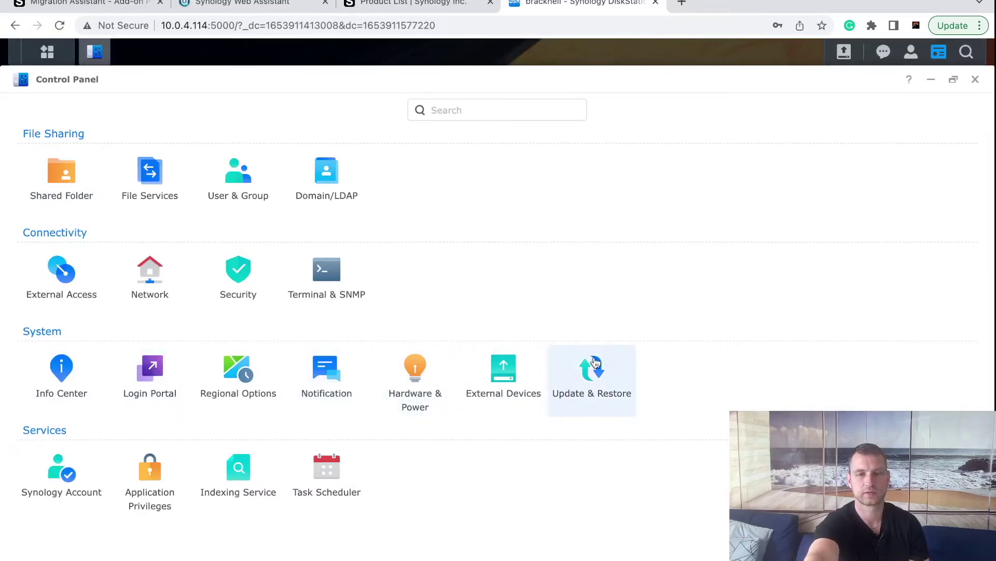
click(595, 362)
click(325, 113)
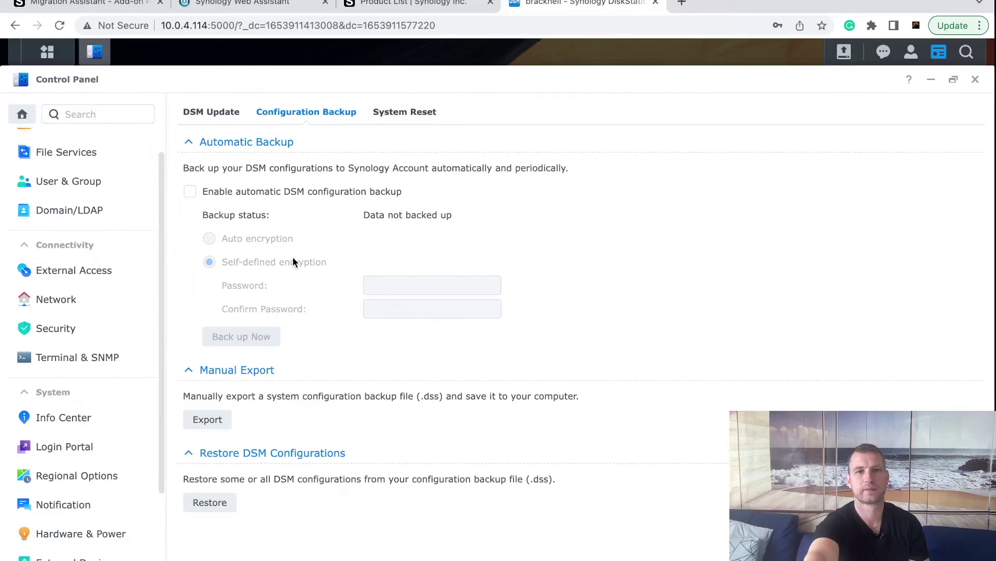
click(190, 192)
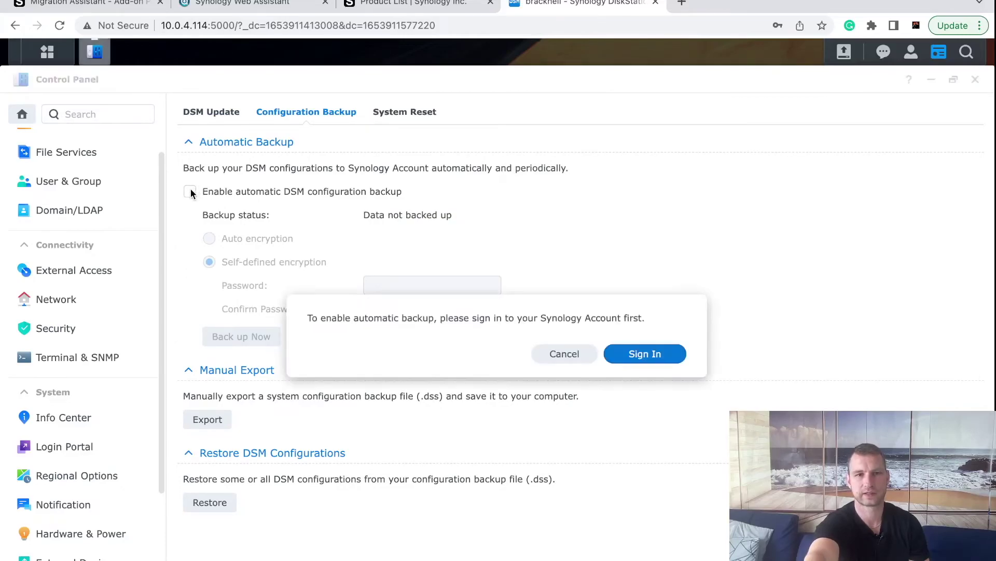
click(561, 353)
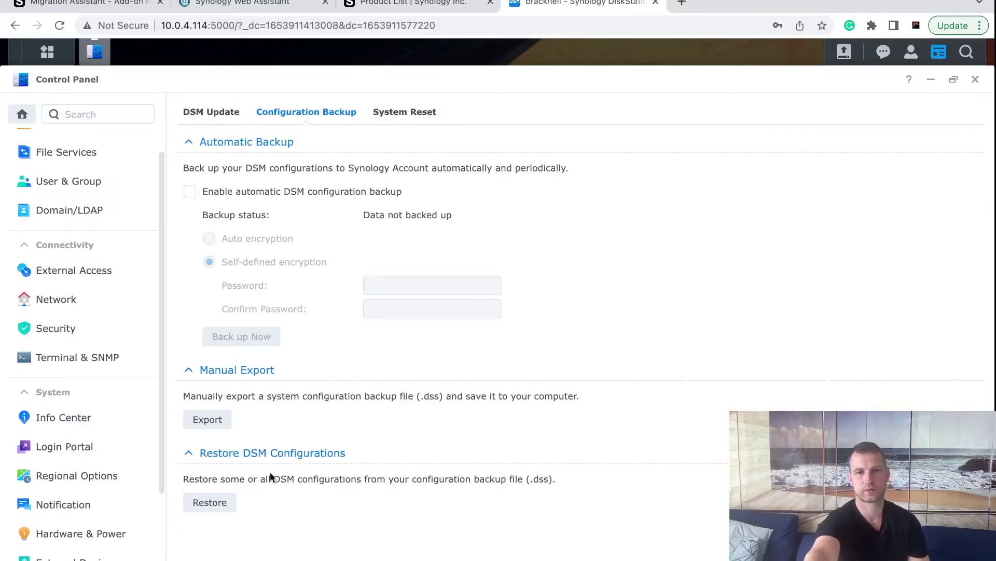
Restore from the computer file DS118_20220530.dss, found by searching 'ds118_', and continue.
click(217, 504)
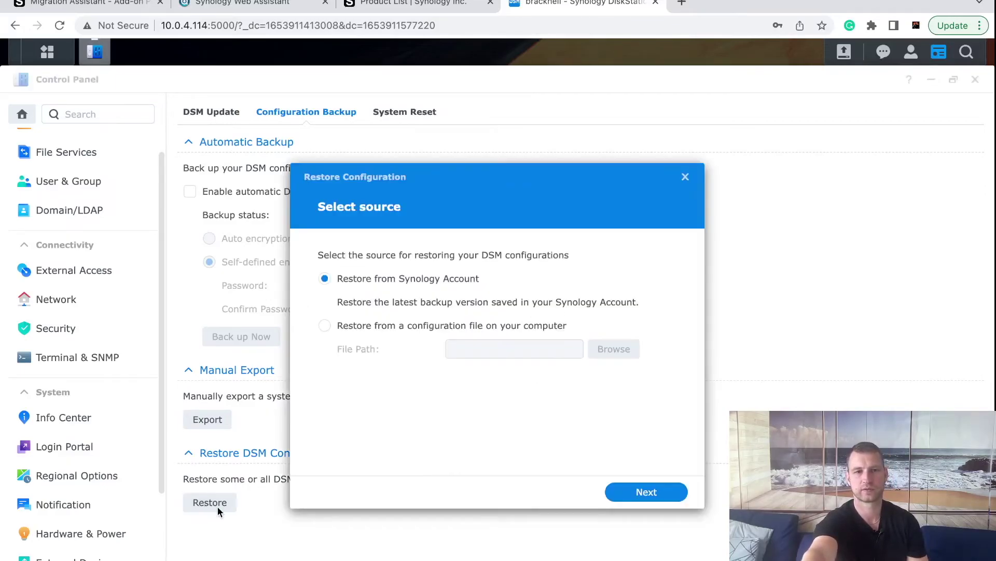
click(350, 328)
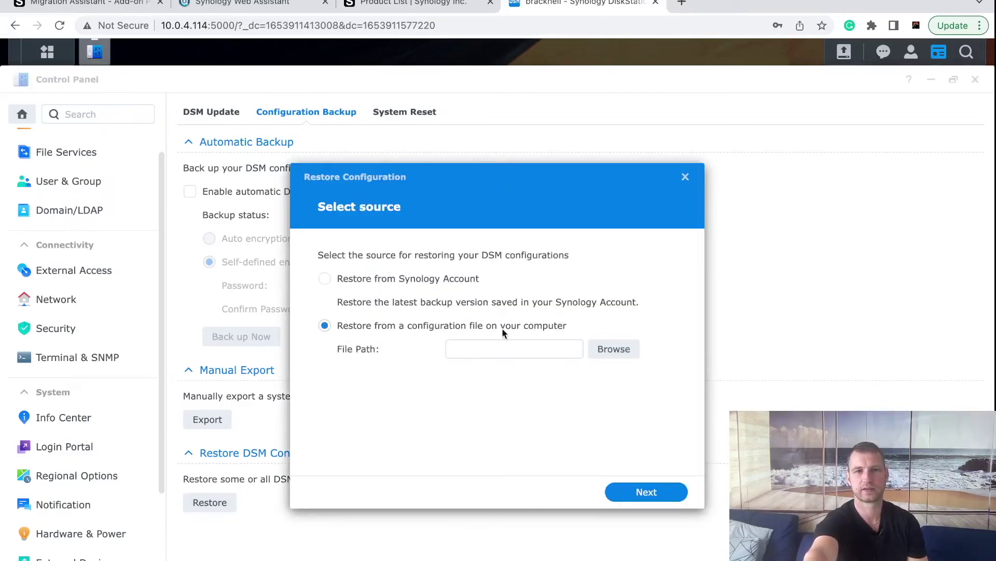
click(400, 278)
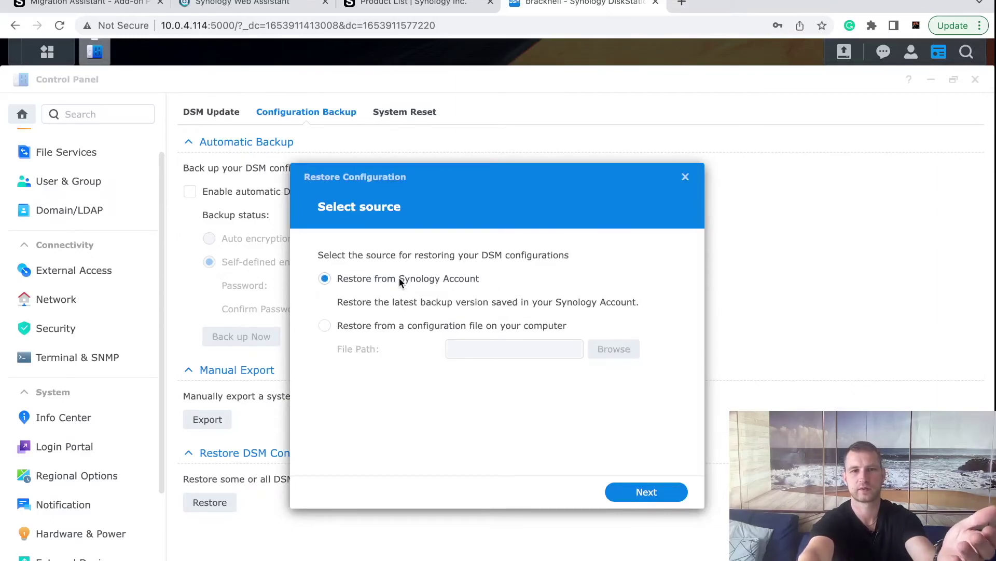
click(341, 324)
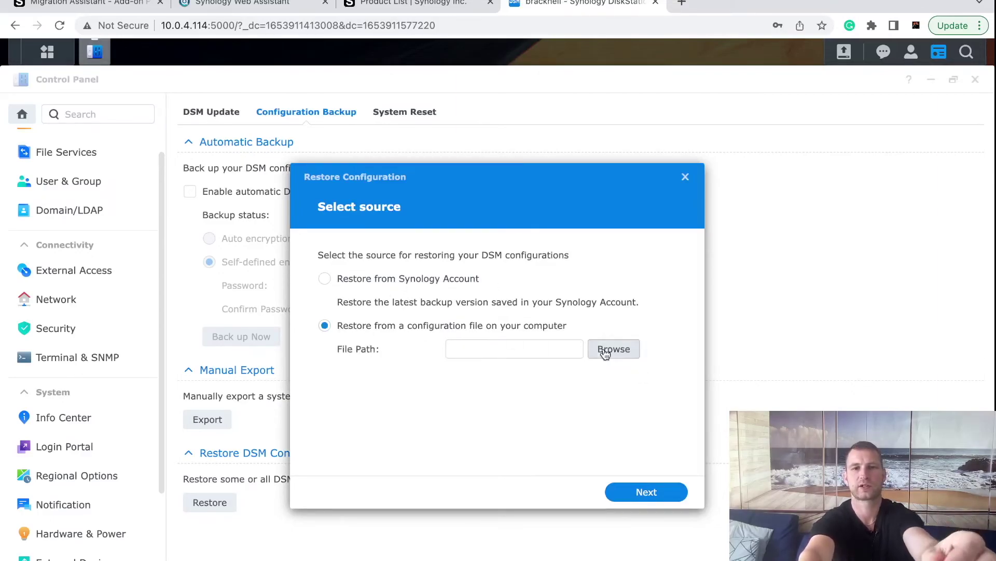
click(610, 349)
click(839, 83)
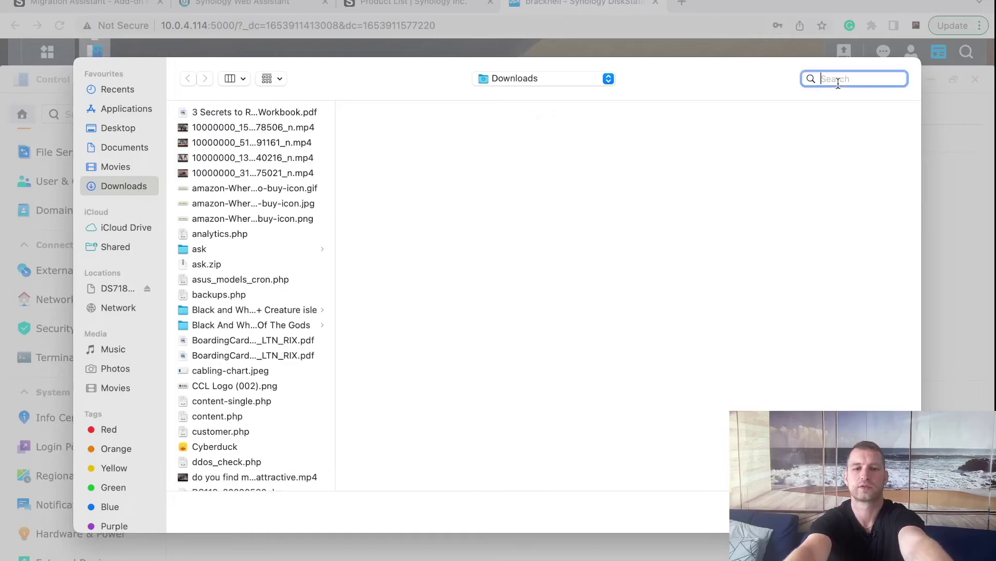
text(ds118_)
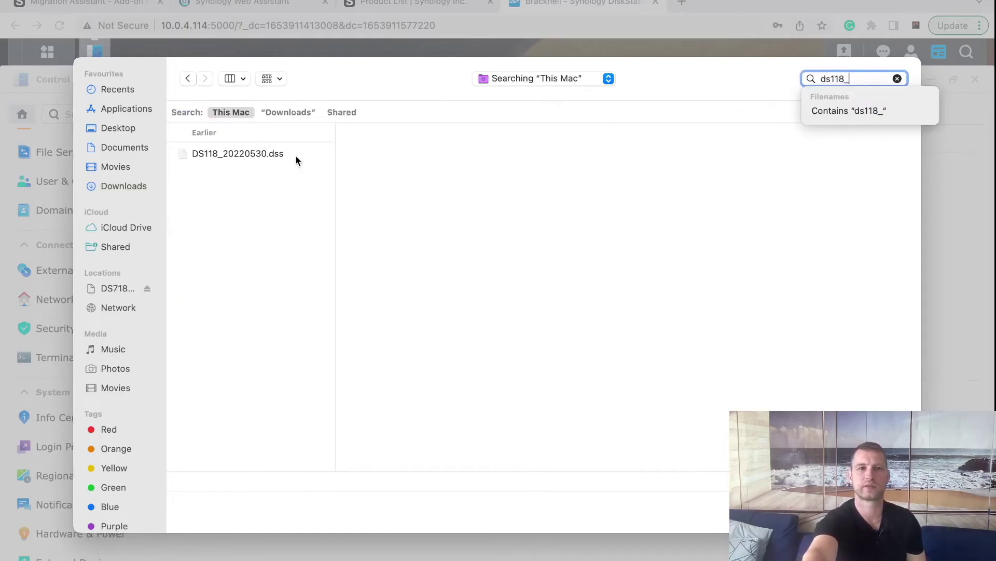
click(248, 154)
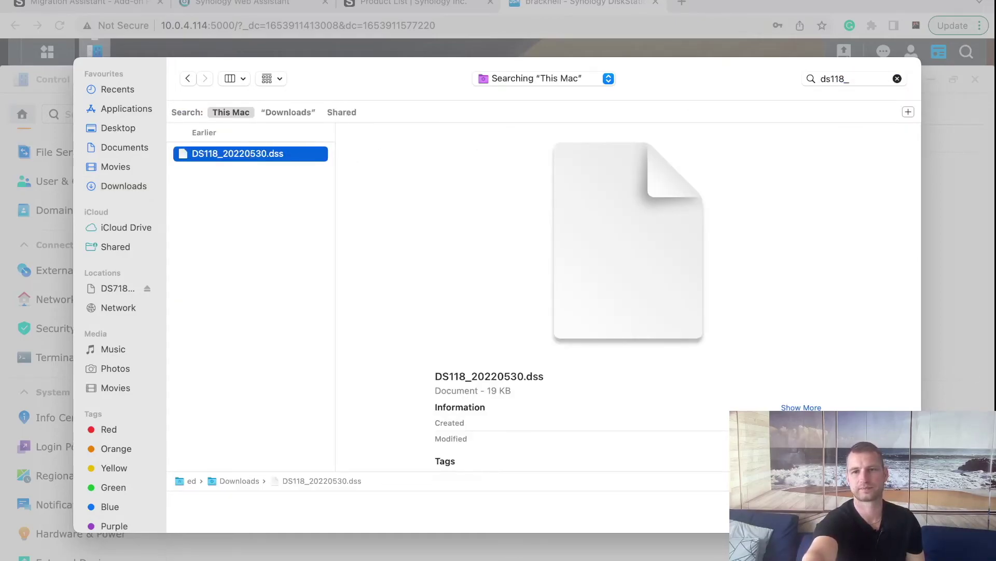
key(Return)
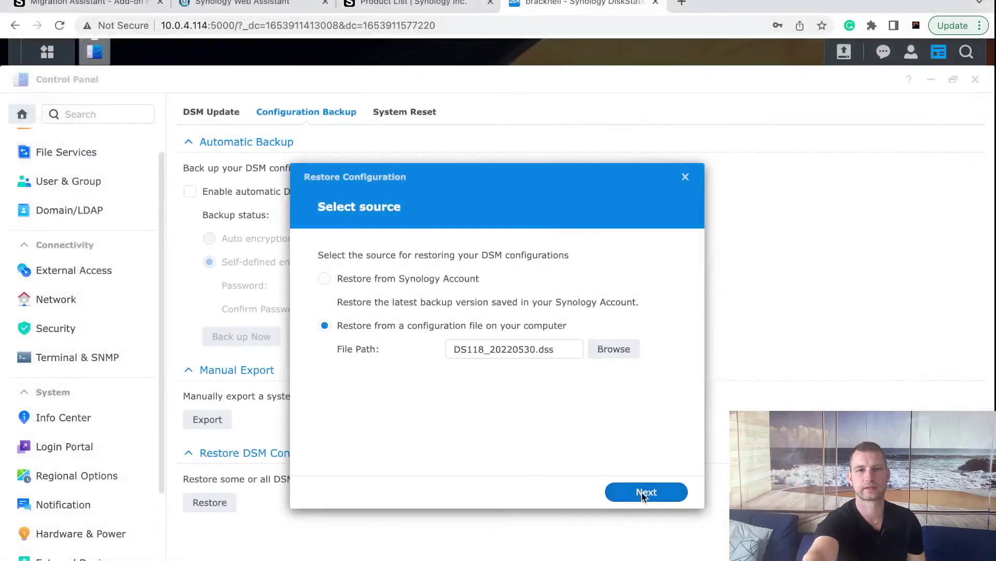
click(643, 494)
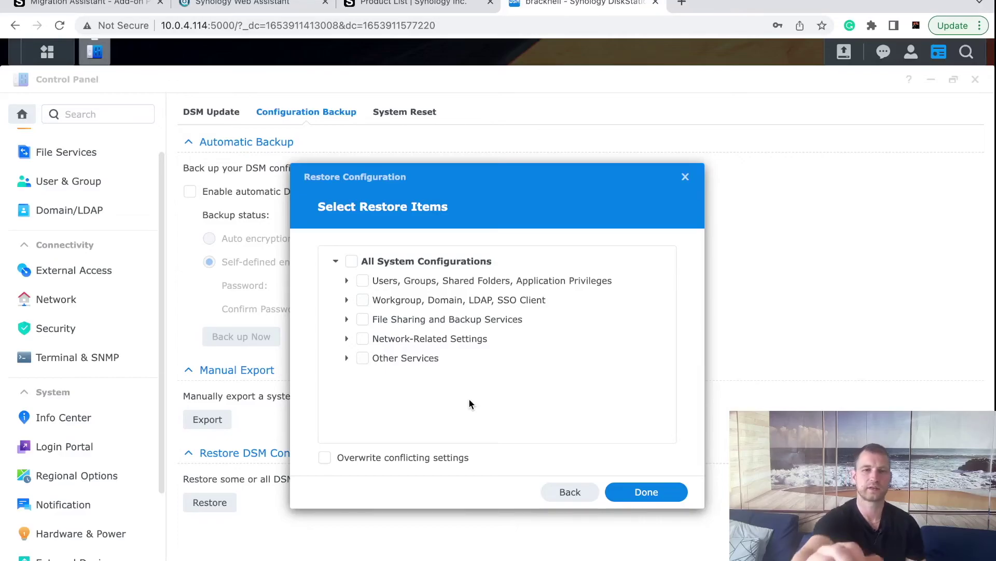
Select All System Configurations and start the restore.
click(353, 262)
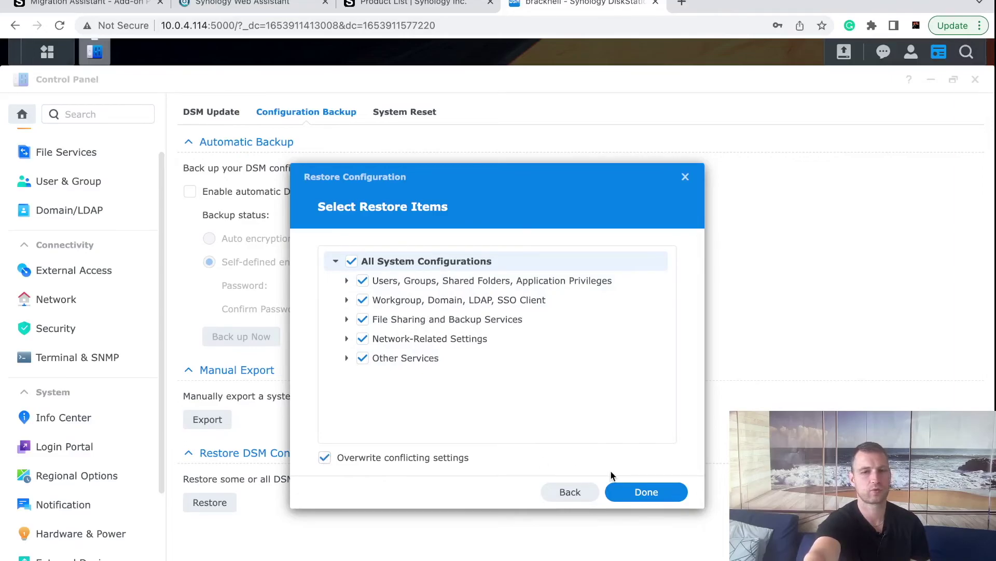
click(637, 491)
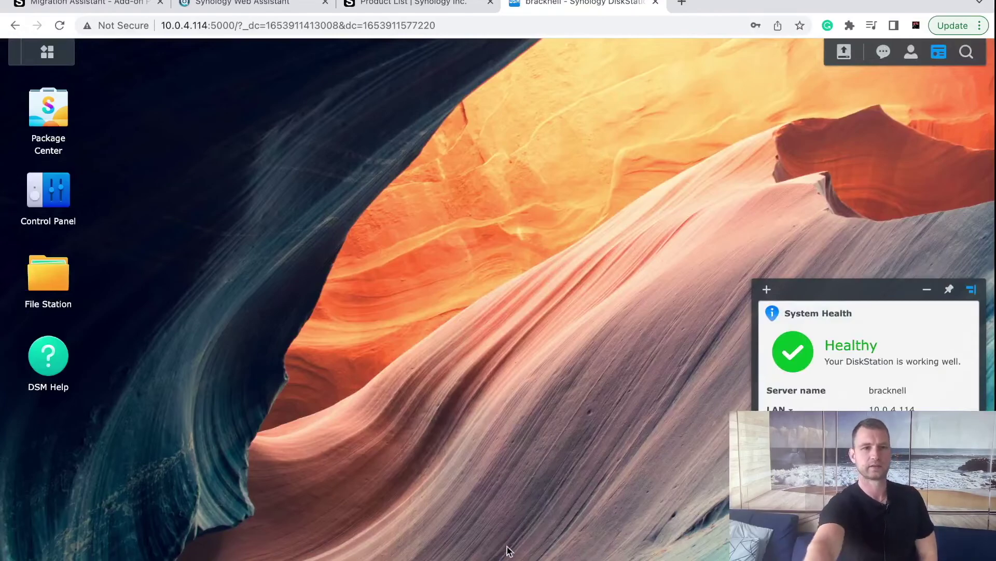
Browse usbshare1 in File Station, then open a second window on the empty test folder's context menu.
click(62, 289)
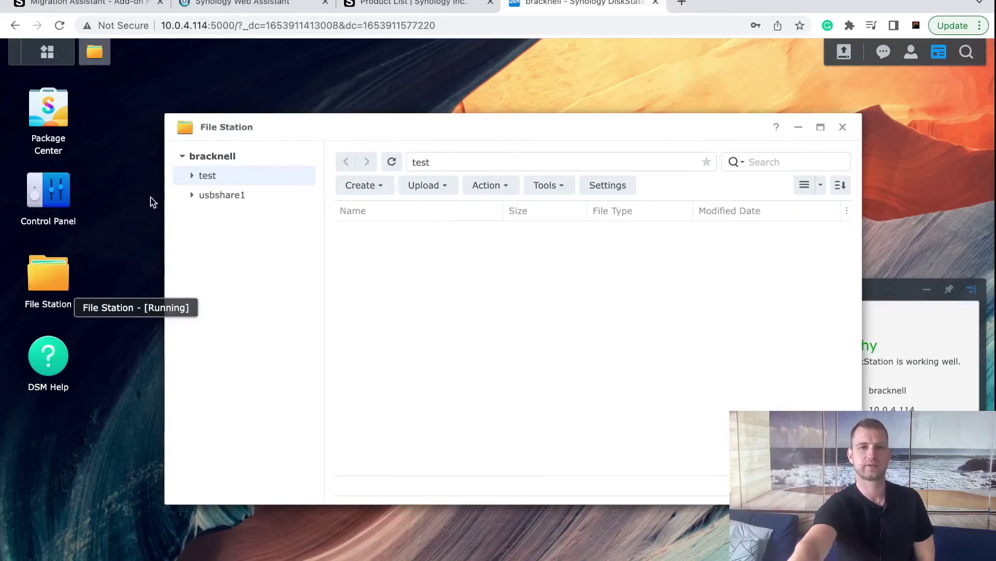
click(220, 200)
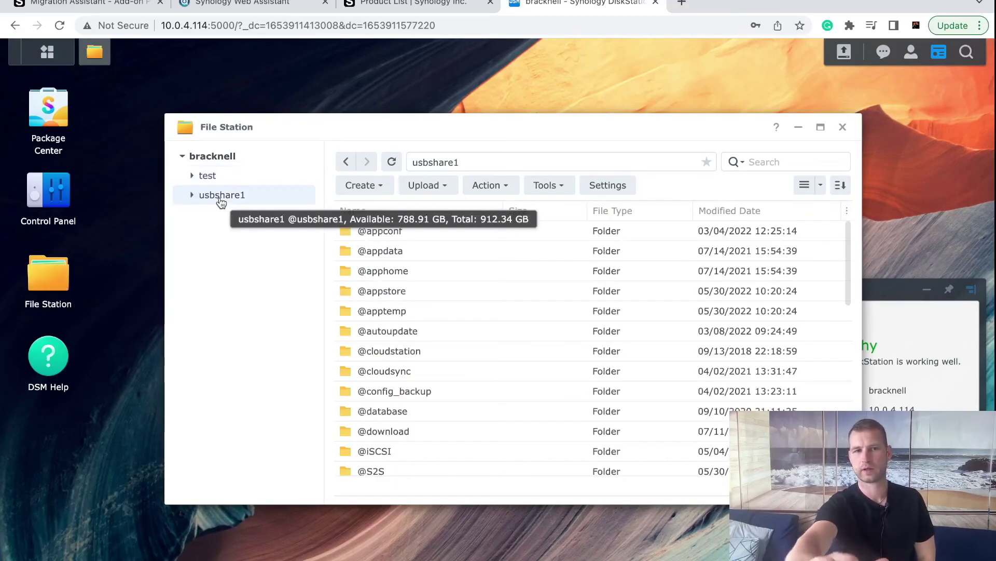
scroll(515, 350, down, 15)
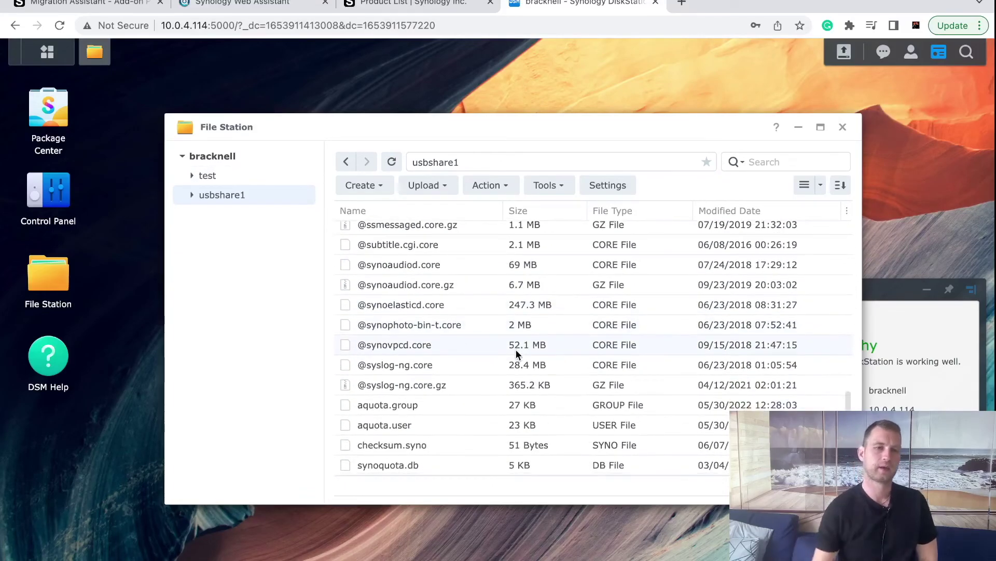
scroll(515, 350, up, 5)
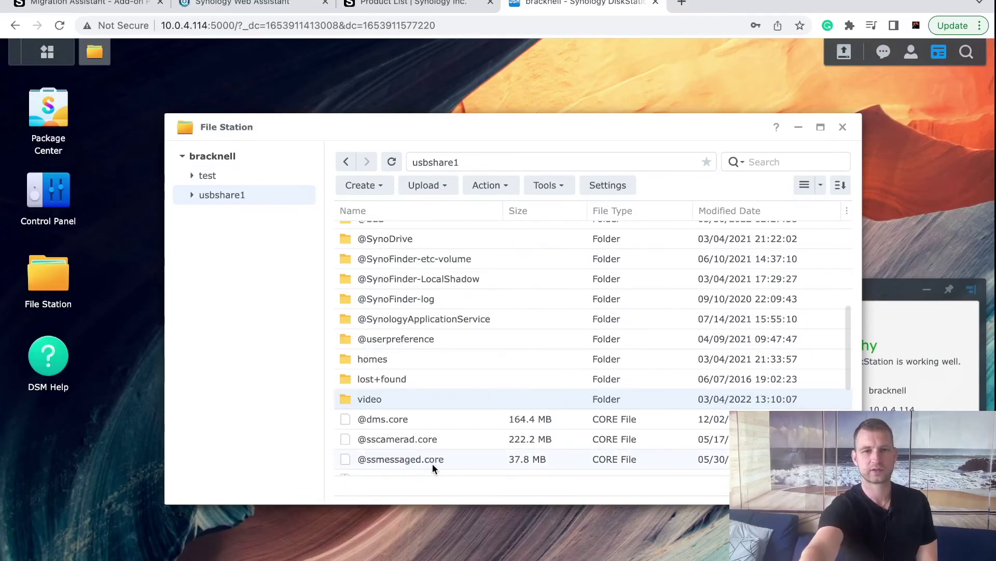
click(44, 280)
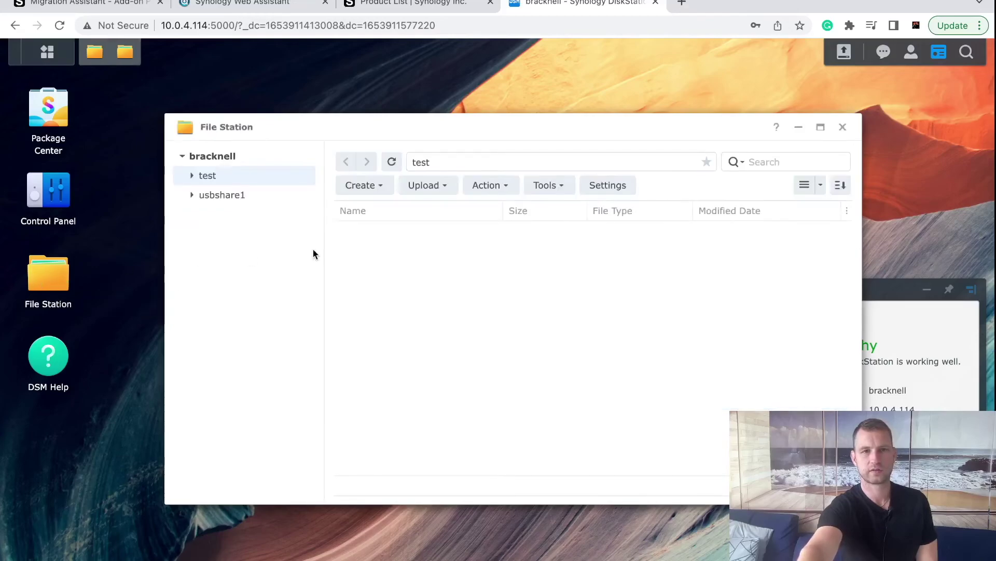
right_click(376, 269)
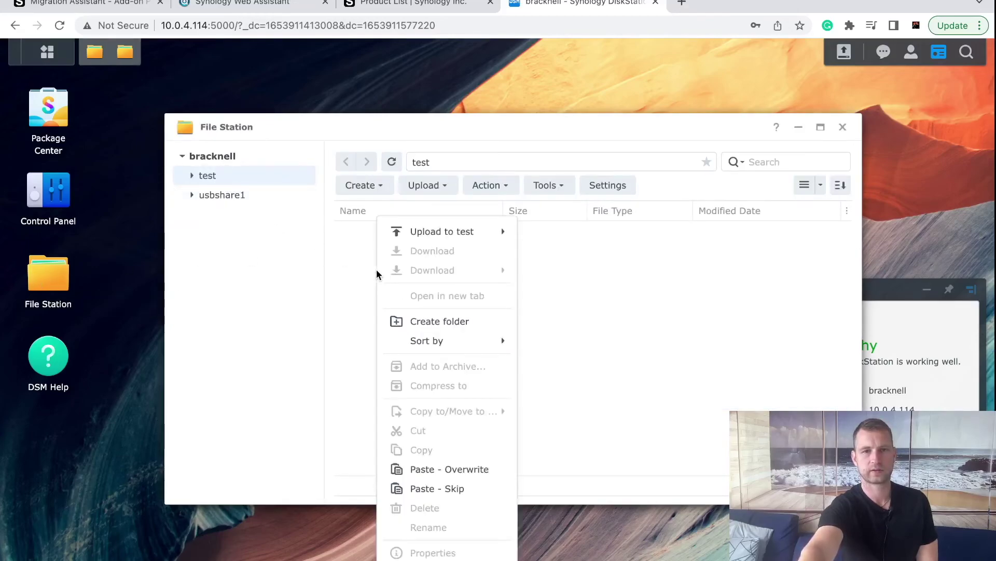
click(452, 469)
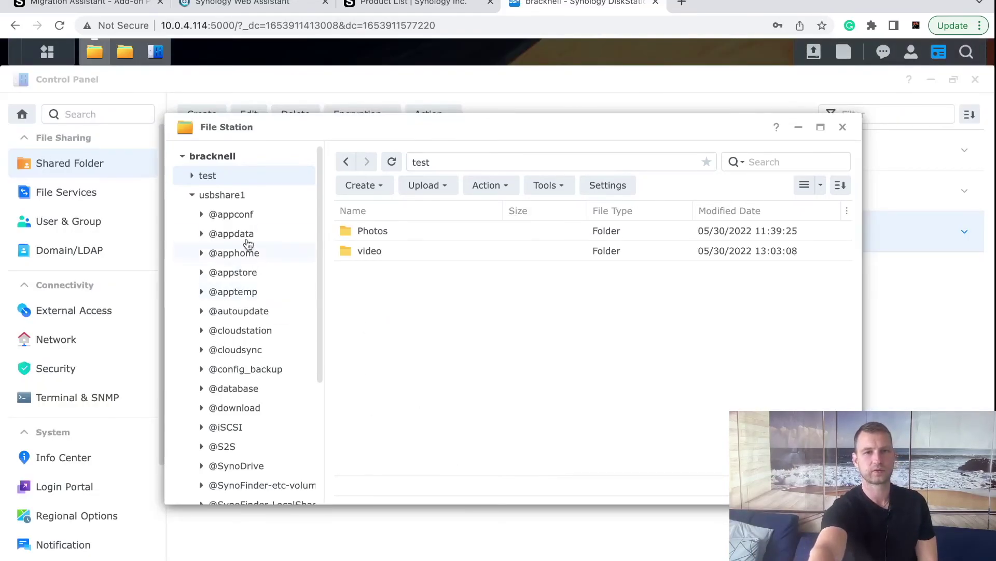
click(242, 215)
scroll(243, 223, down, 3)
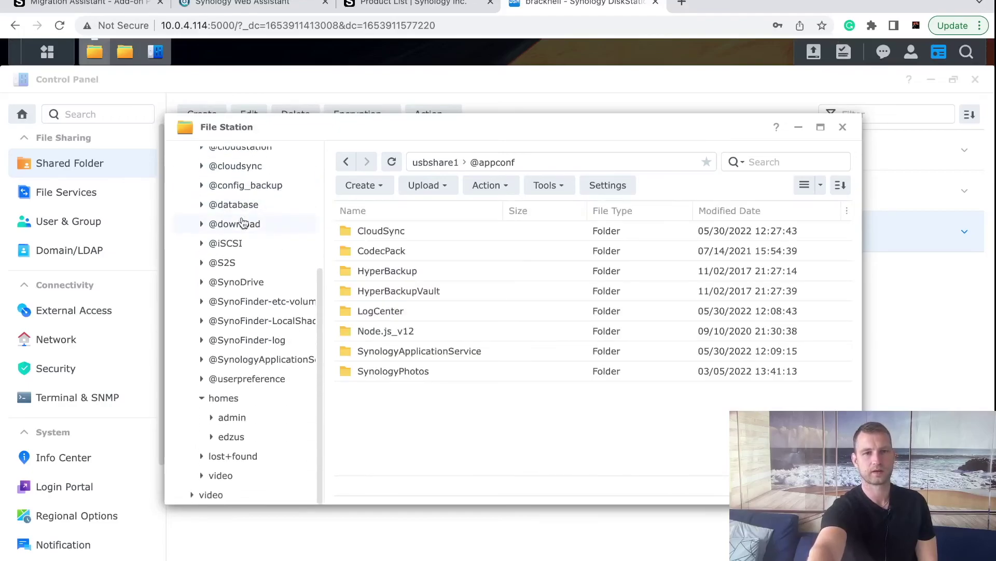
click(242, 223)
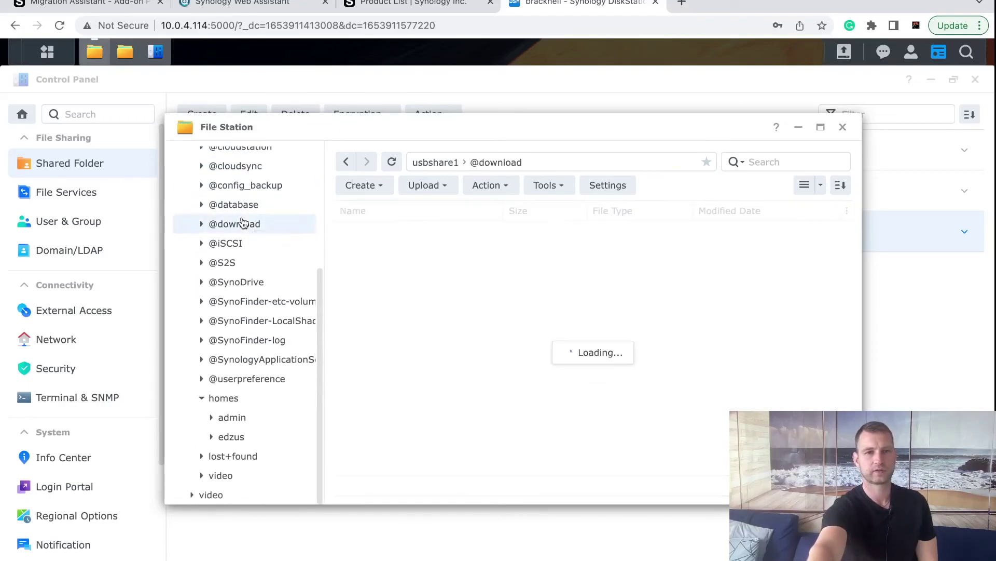
click(245, 281)
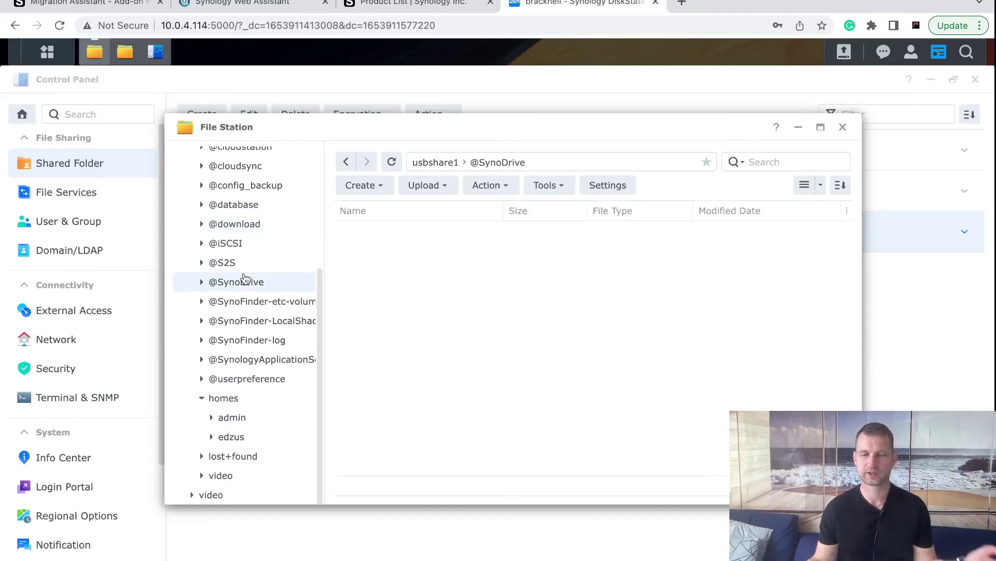